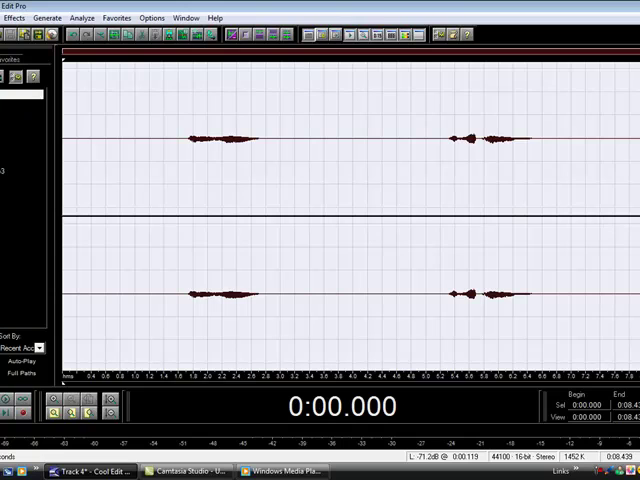
- Apply the Lower Pitch stretch preset in Pitch Shift mode to the vocal clip
key(F12)
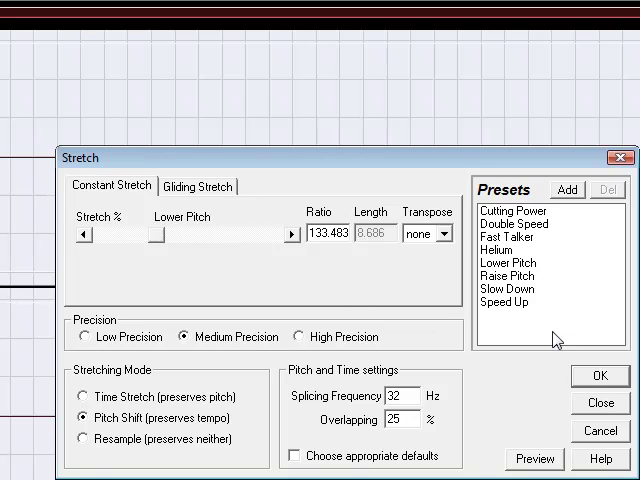
click(592, 381)
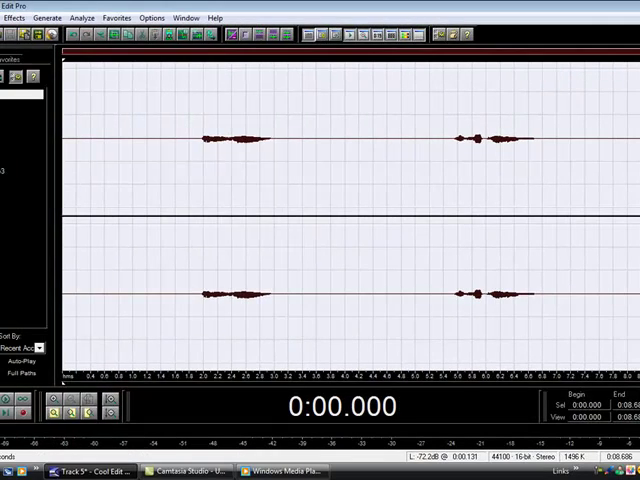
key(F12)
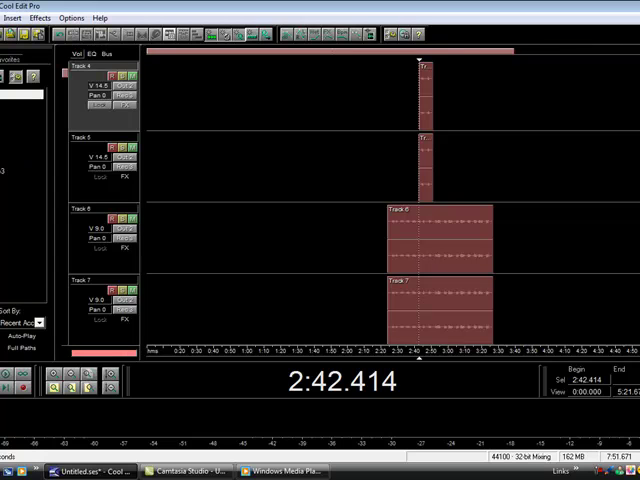
key(space)
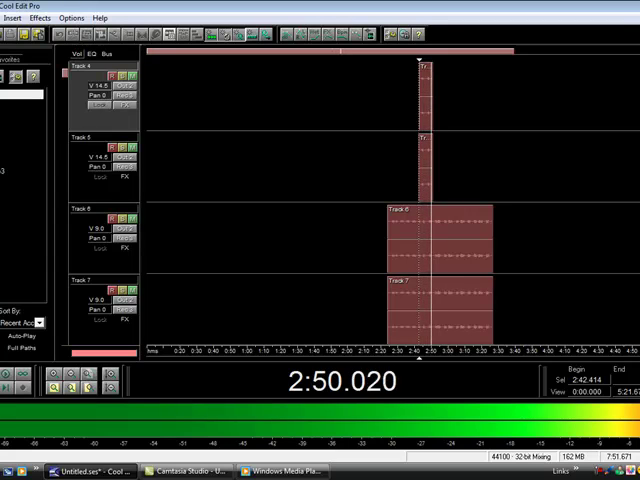
key(space)
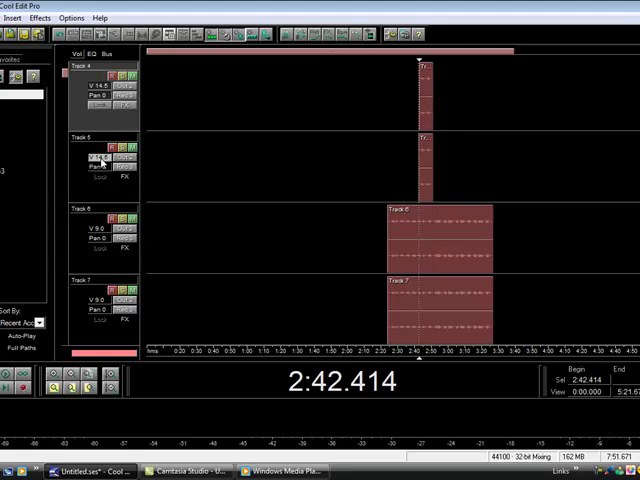
- Drag the Track 5 and Track 4 volume controls up to 27.0
drag(101, 163, 190, 171)
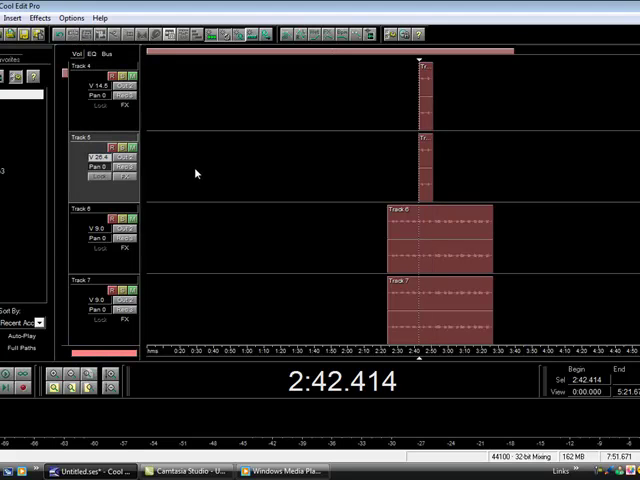
drag(196, 173, 199, 176)
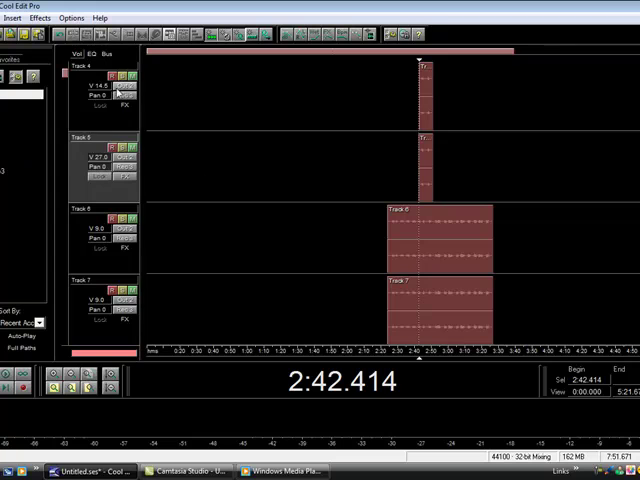
drag(100, 86, 203, 103)
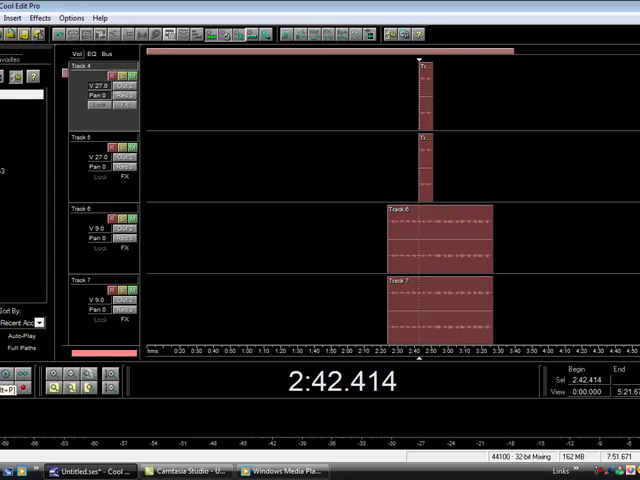
click(5, 373)
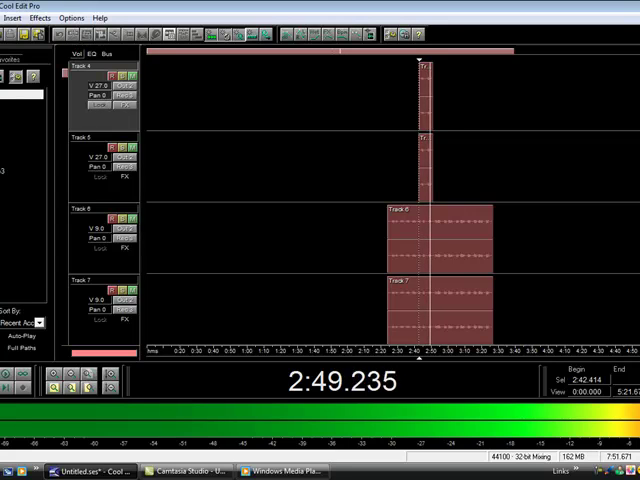
key(space)
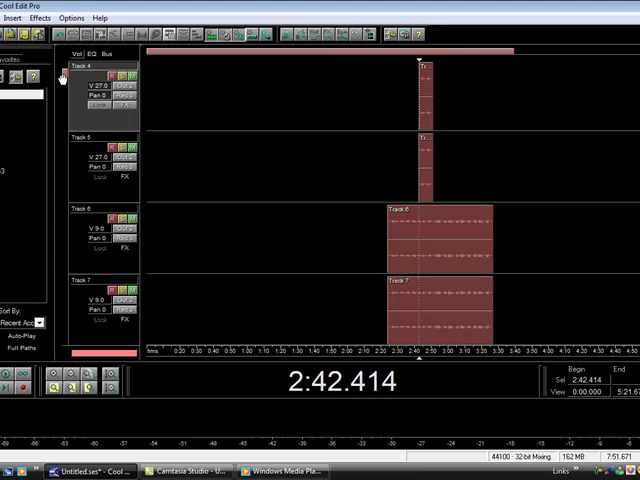
scroll(62, 73, up, 1)
scroll(62, 73, up, 3)
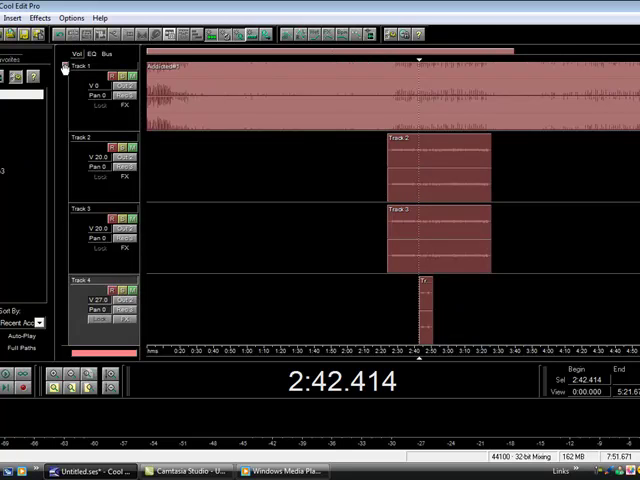
scroll(62, 73, down, 4)
scroll(63, 78, down, 1)
scroll(64, 82, down, 2)
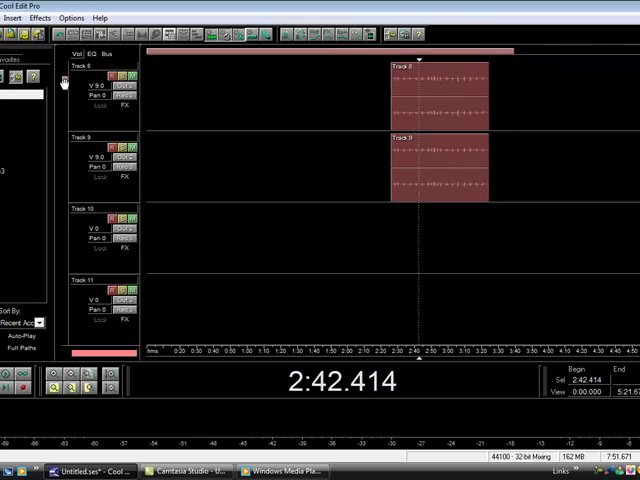
scroll(63, 80, up, 1)
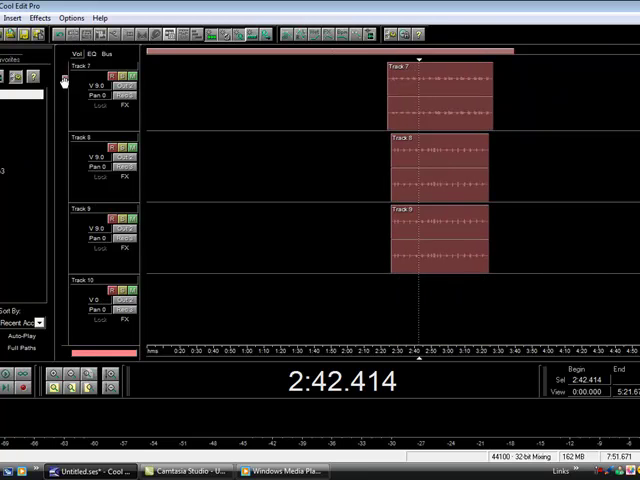
scroll(63, 78, up, 1)
scroll(63, 78, up, 1)
scroll(63, 78, up, 1)
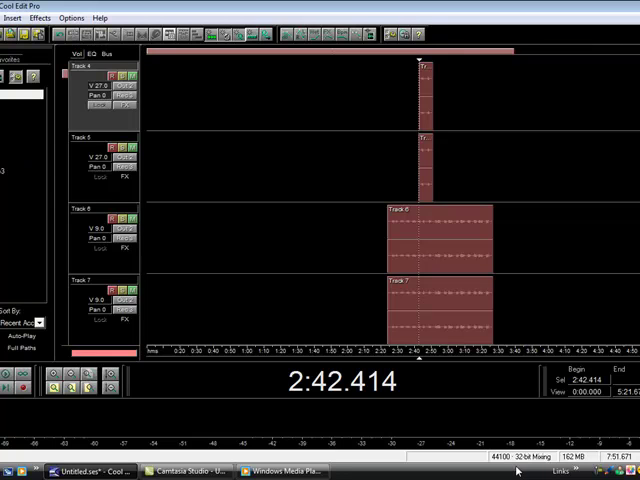
- Bring the Windows Media Player window to the front from the taskbar
click(285, 471)
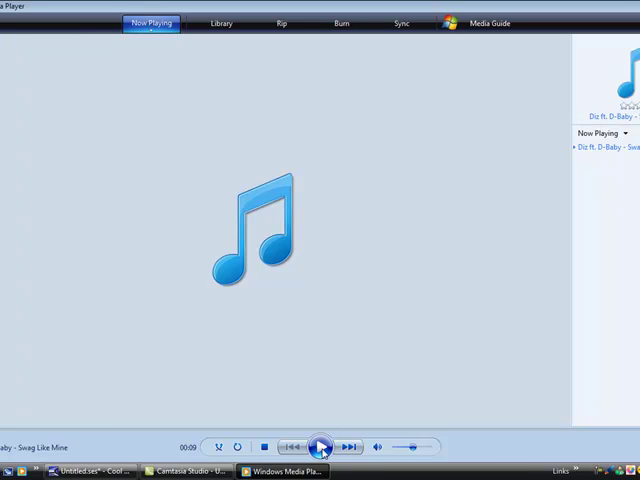
click(285, 471)
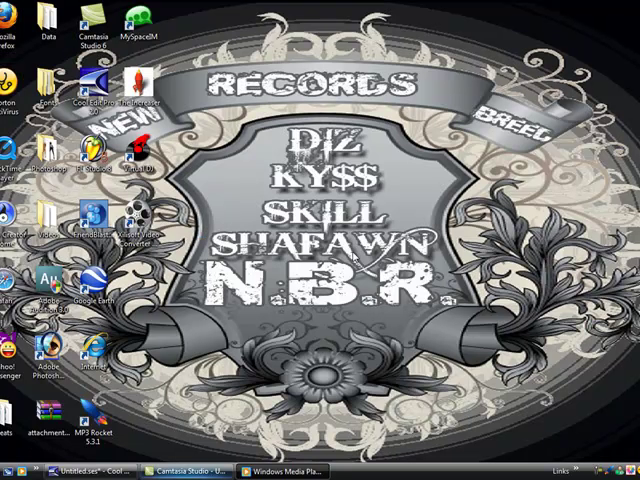